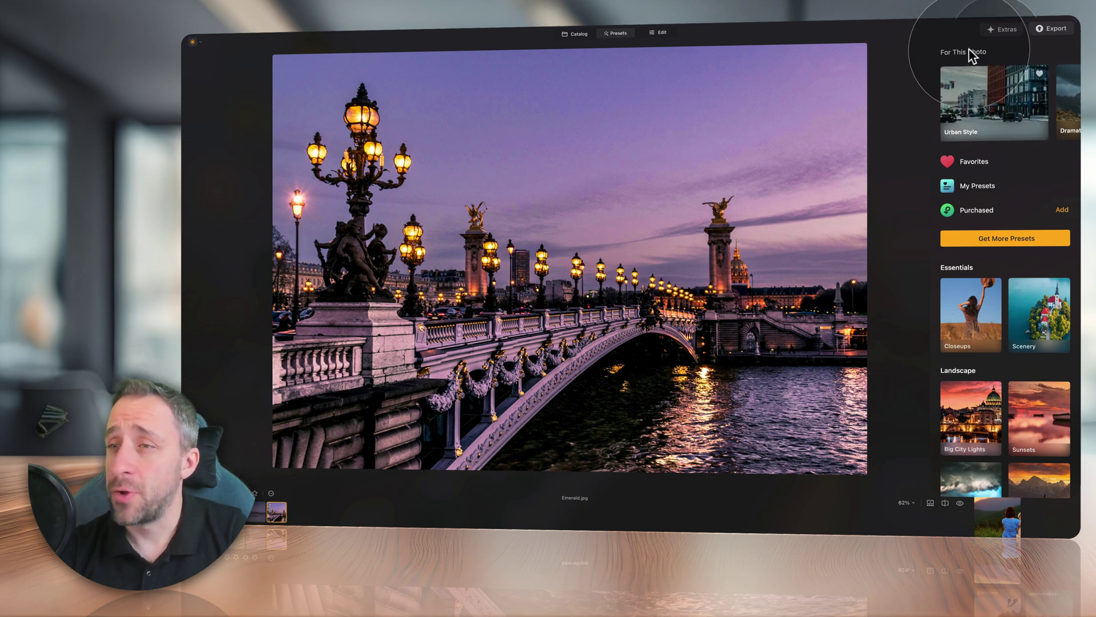
Step: Page through the For This Photo suggestions to Inkwell Delight and back to Urban Style
{"action": "left_click", "coordinate": [1071, 98]}
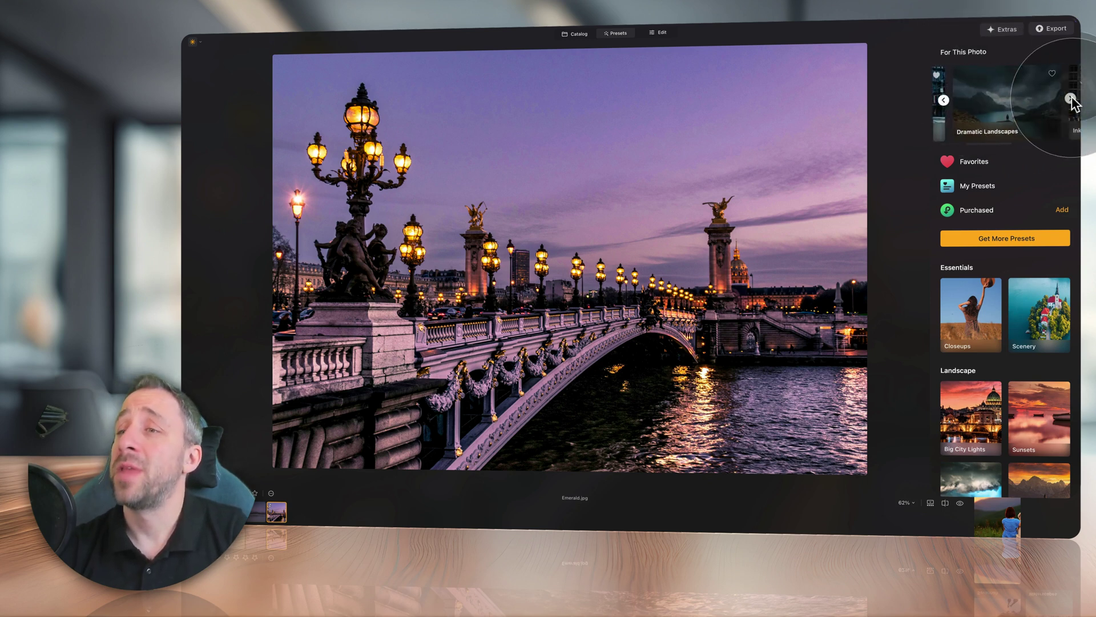
{"action": "left_click", "coordinate": [1071, 98]}
{"action": "left_click", "coordinate": [1070, 98]}
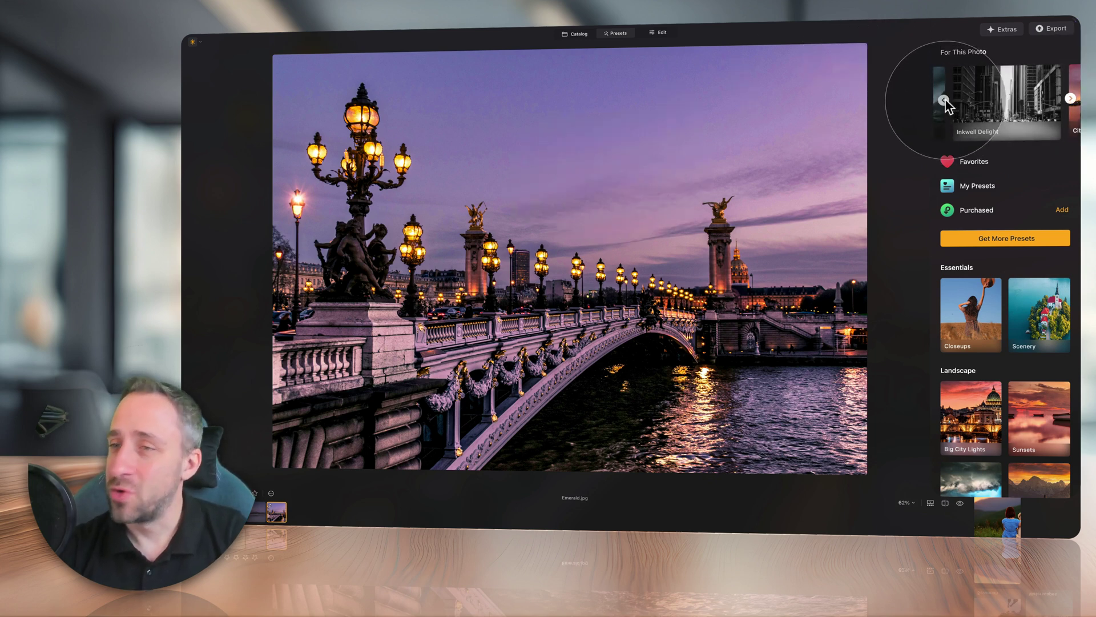
{"action": "left_click", "coordinate": [943, 101]}
{"action": "left_click", "coordinate": [944, 100]}
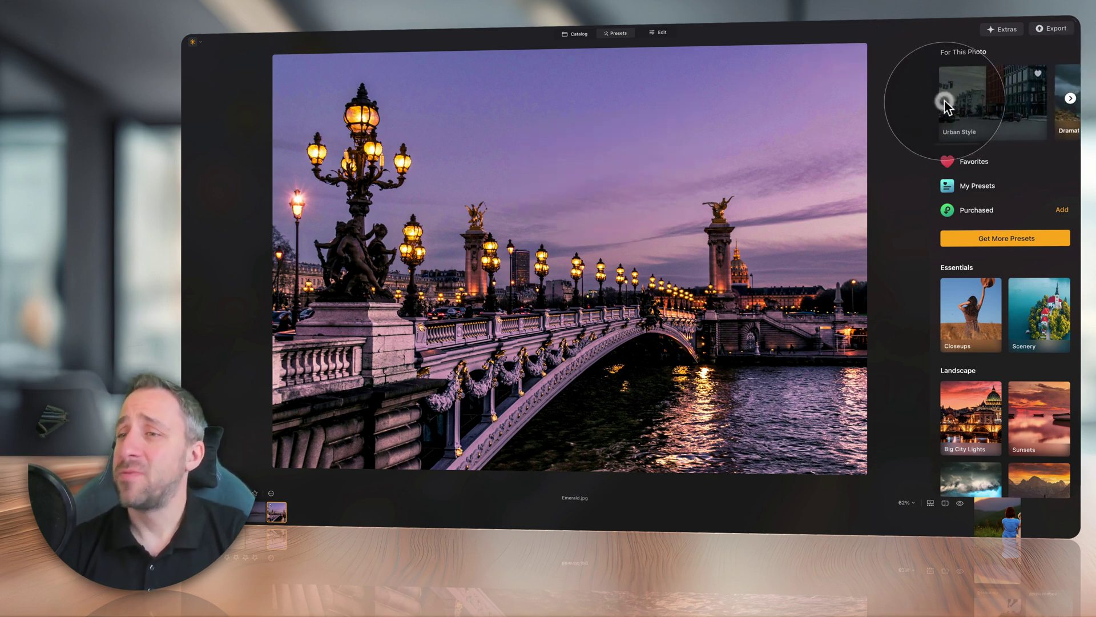
Step: Apply the Urban Style collection's Edinburgh preset to the bridge photo
{"action": "left_click", "coordinate": [987, 108]}
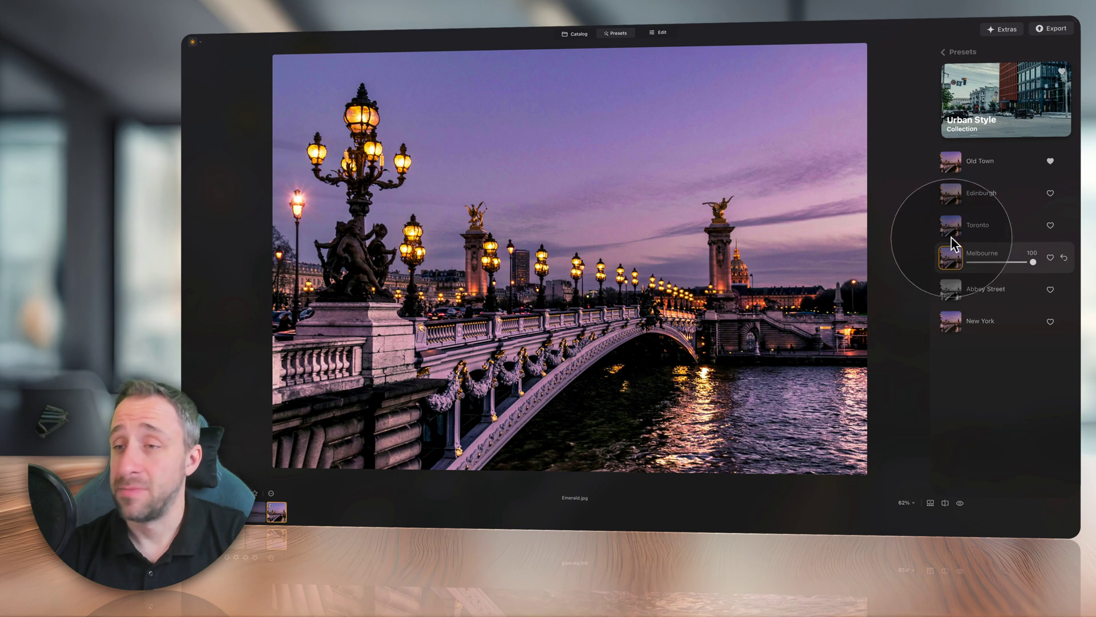
{"action": "left_click", "coordinate": [953, 195]}
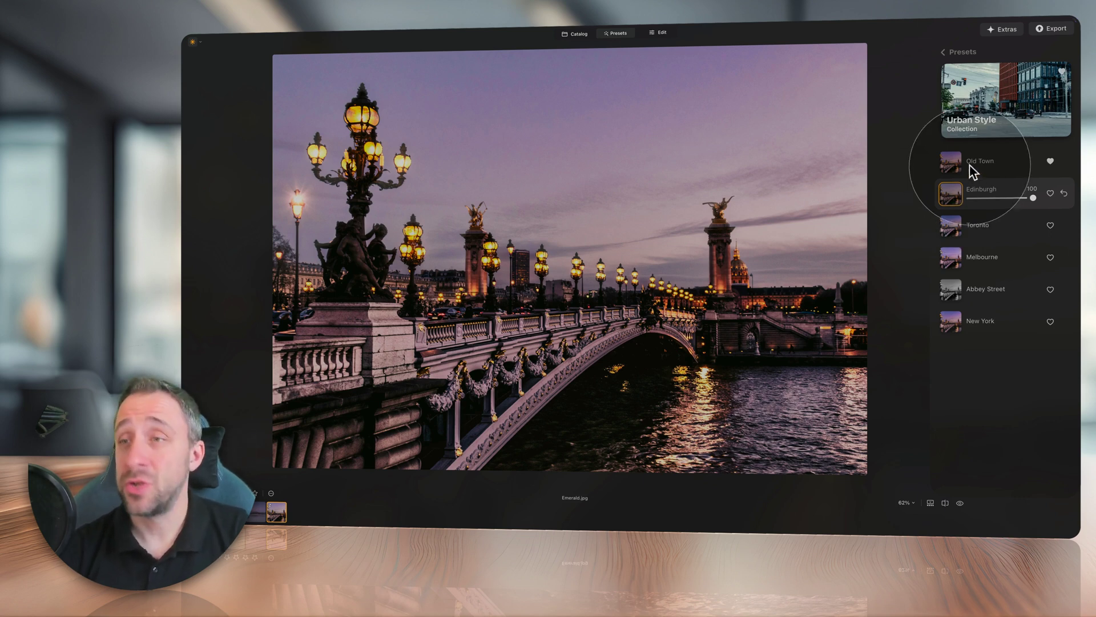
{"action": "left_click", "coordinate": [949, 51]}
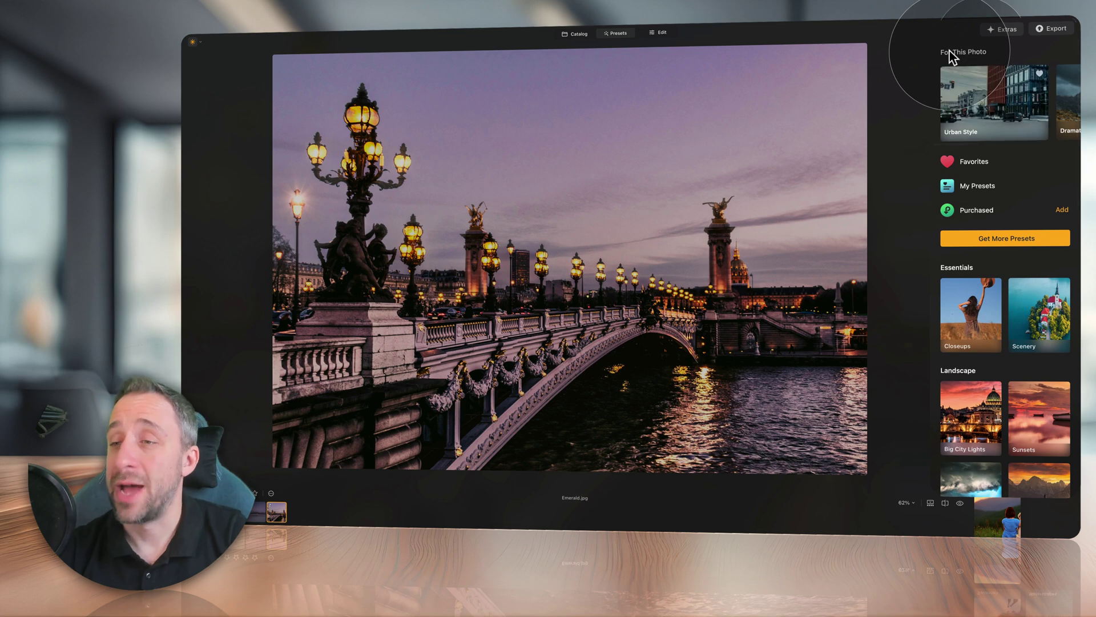
Step: Glance at Favorites, then apply Urban Style's vivid Melbourne preset to the photo
{"action": "left_click", "coordinate": [955, 163]}
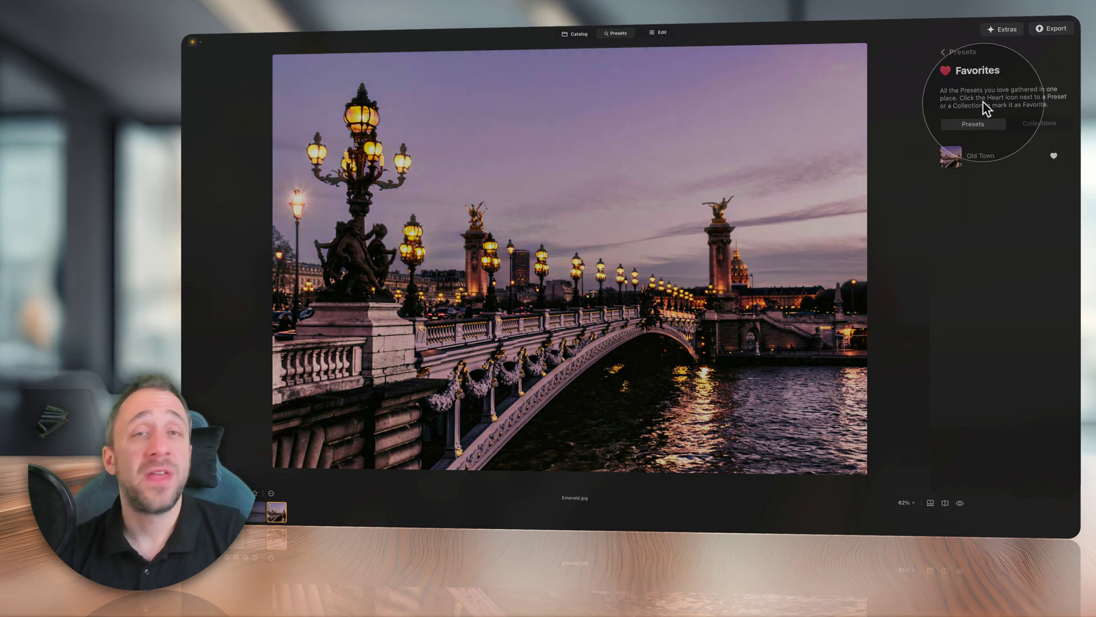
{"action": "left_click", "coordinate": [968, 52]}
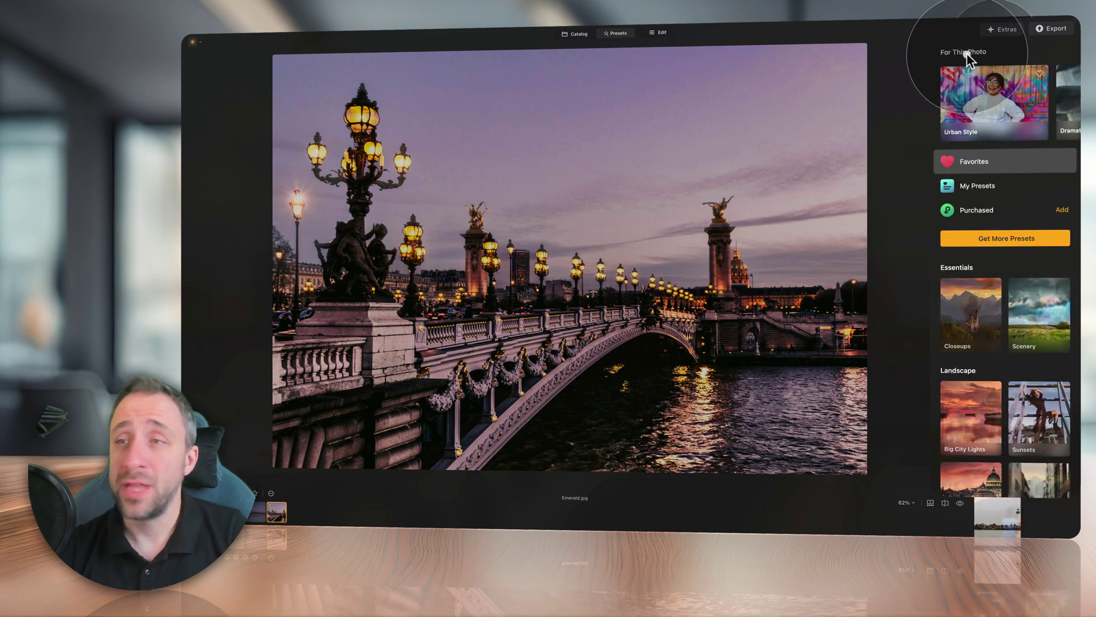
{"action": "left_click", "coordinate": [991, 103]}
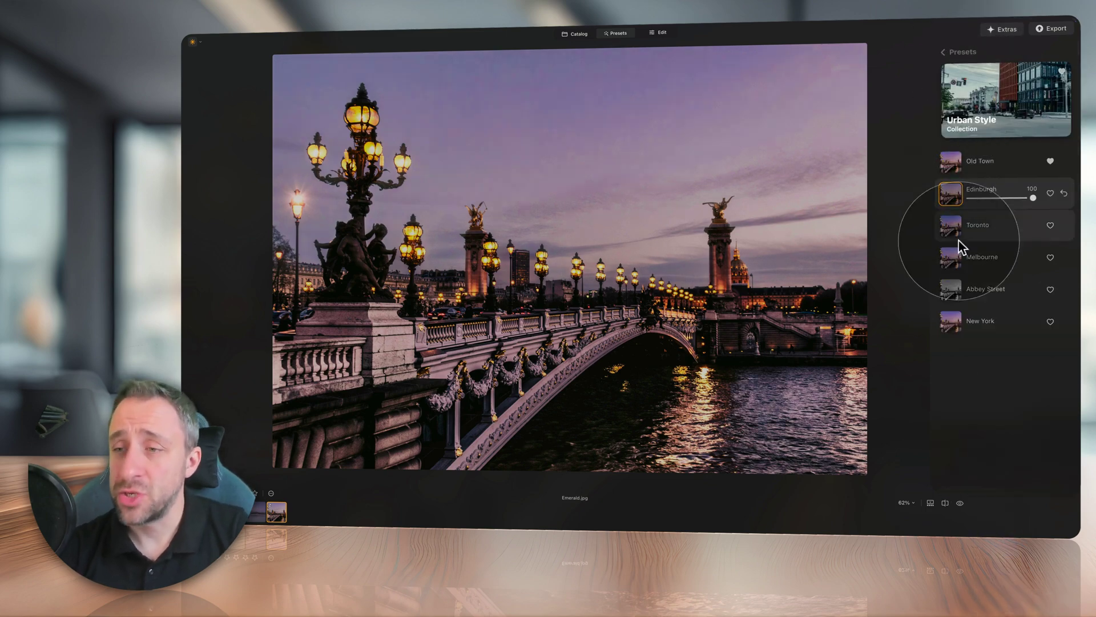
{"action": "left_click", "coordinate": [975, 258]}
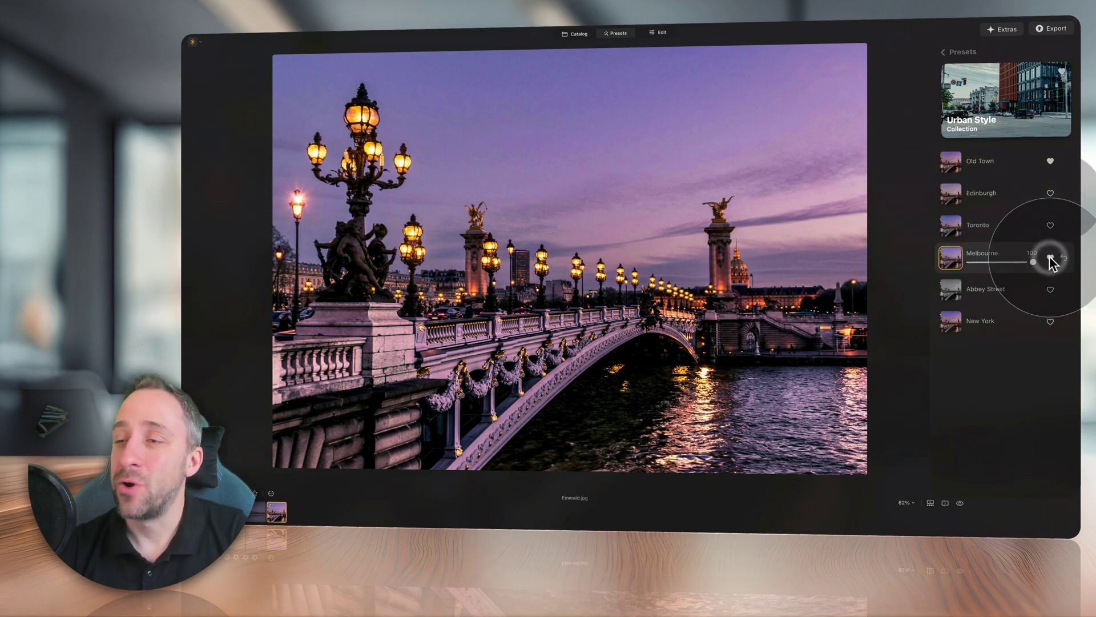
{"action": "left_click", "coordinate": [954, 53]}
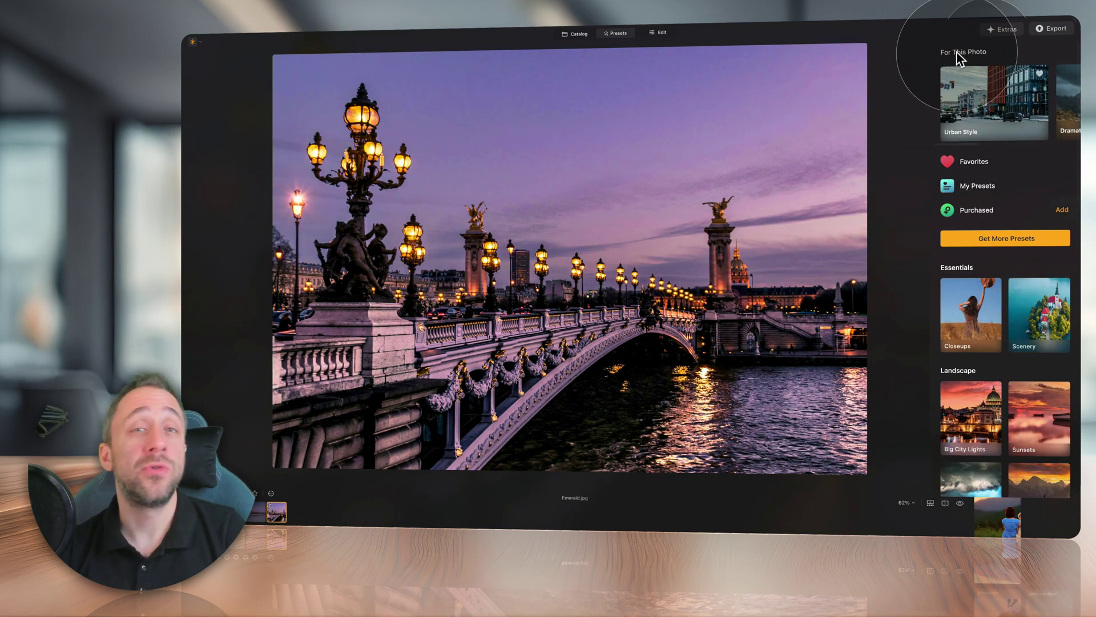
Step: Check Favorites: Old Town and Melbourne presets, and Urban Style under Collections
{"action": "left_click", "coordinate": [983, 163]}
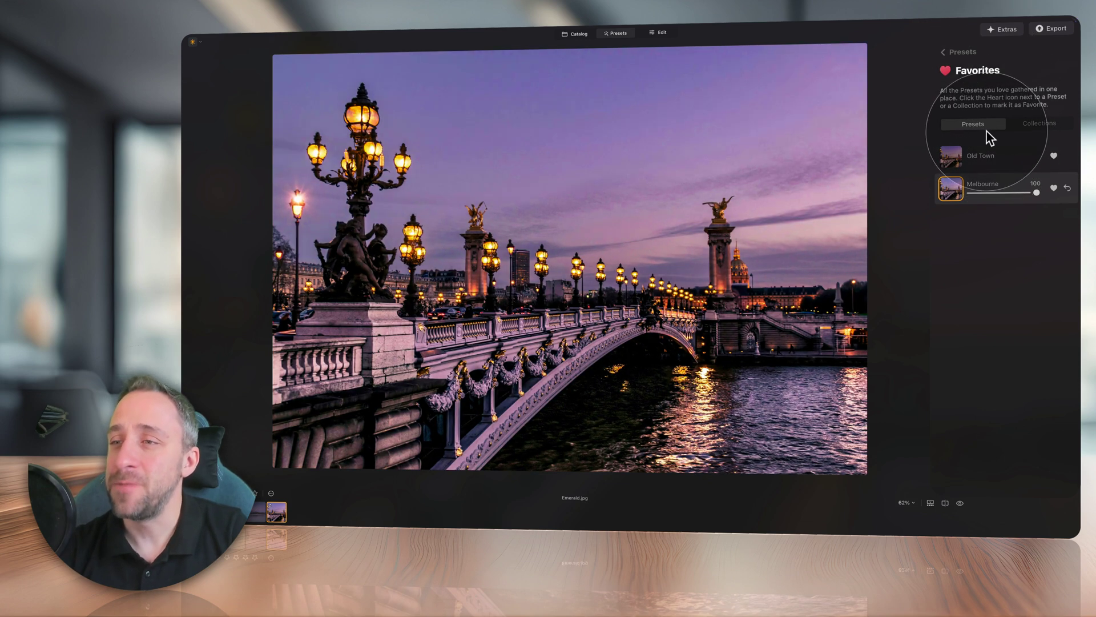
{"action": "left_click", "coordinate": [986, 127]}
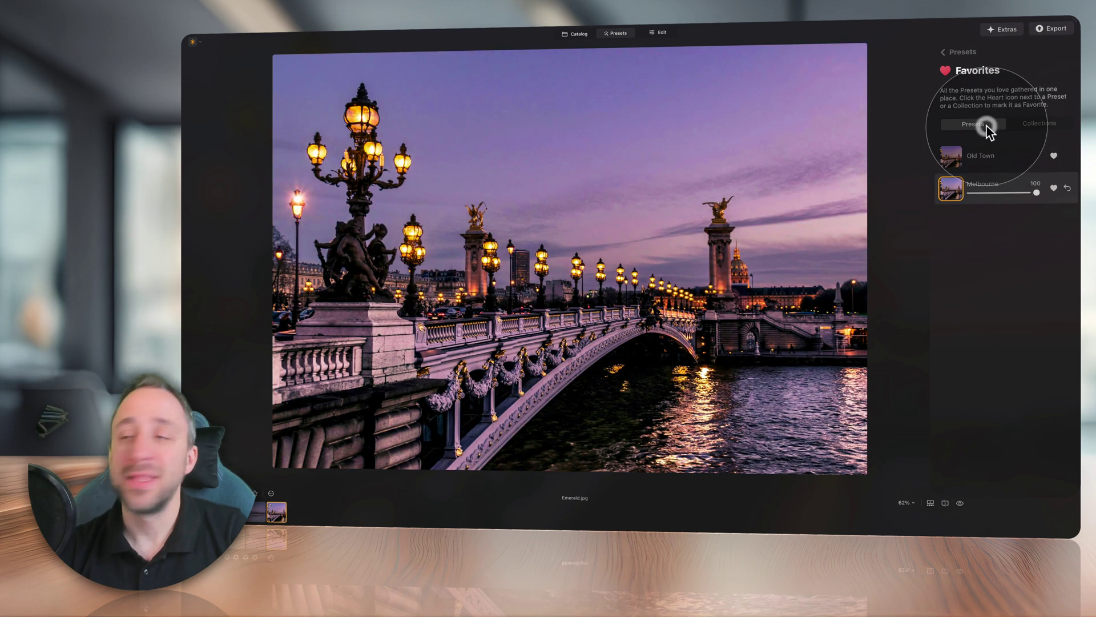
{"action": "left_click", "coordinate": [1047, 124]}
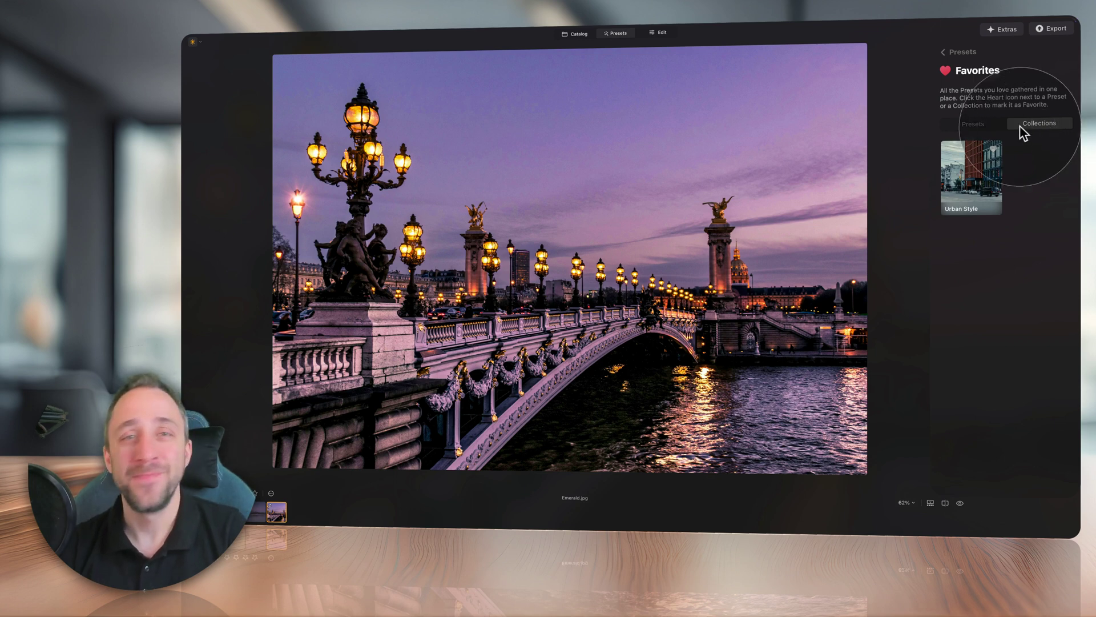
{"action": "left_click", "coordinate": [943, 52]}
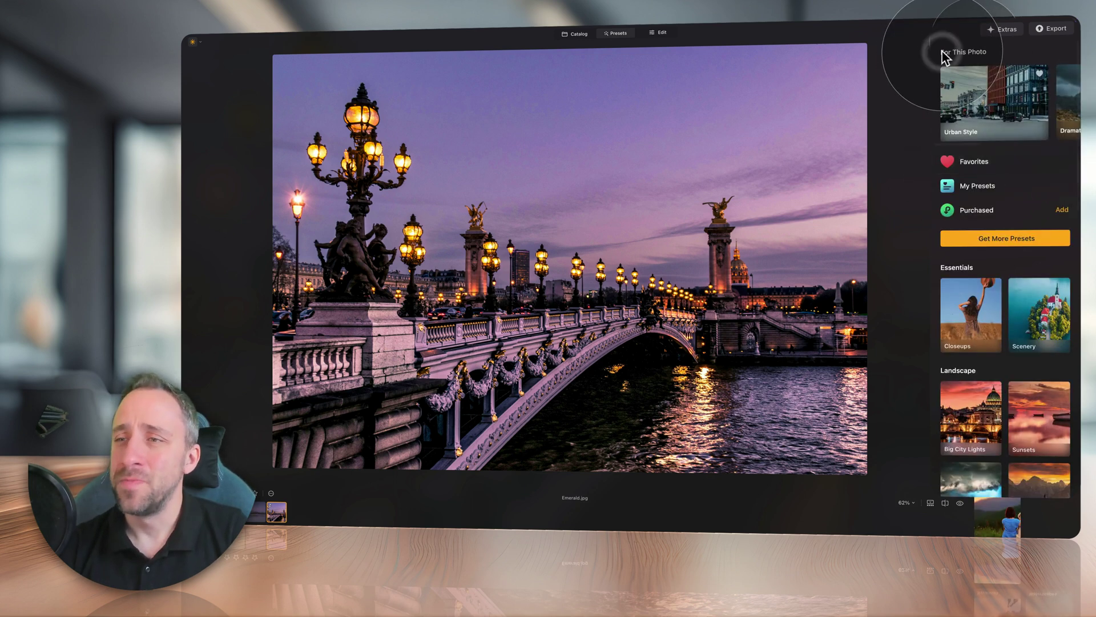
Step: Heart the purchased Autumn Matte collection and confirm it beside Urban Style in favorite Collections
{"action": "left_click", "coordinate": [978, 210]}
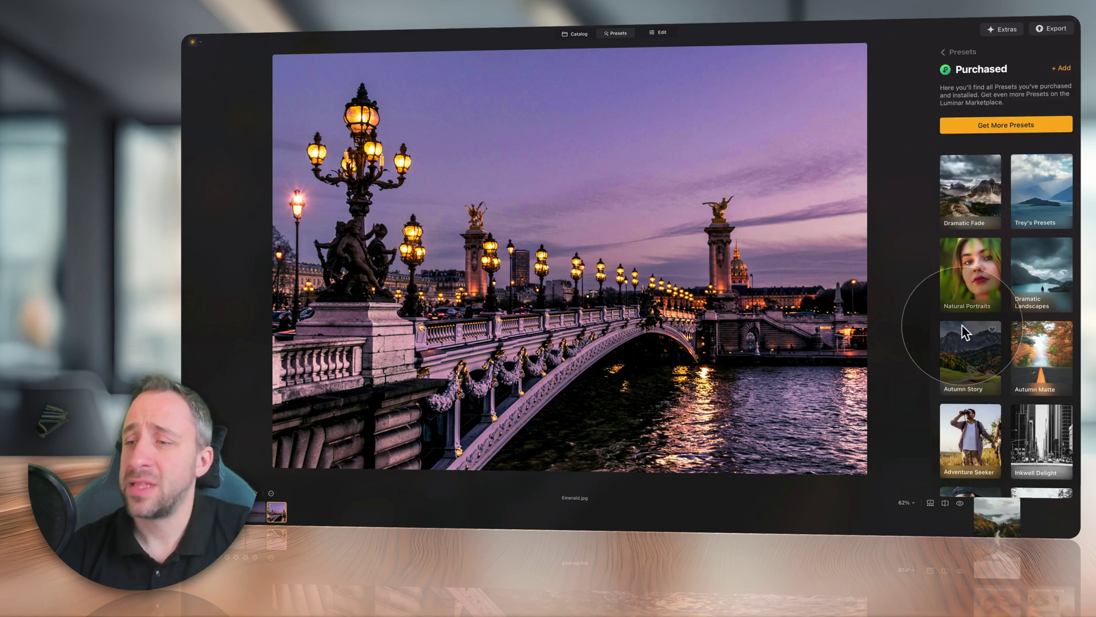
{"action": "left_click", "coordinate": [1063, 328]}
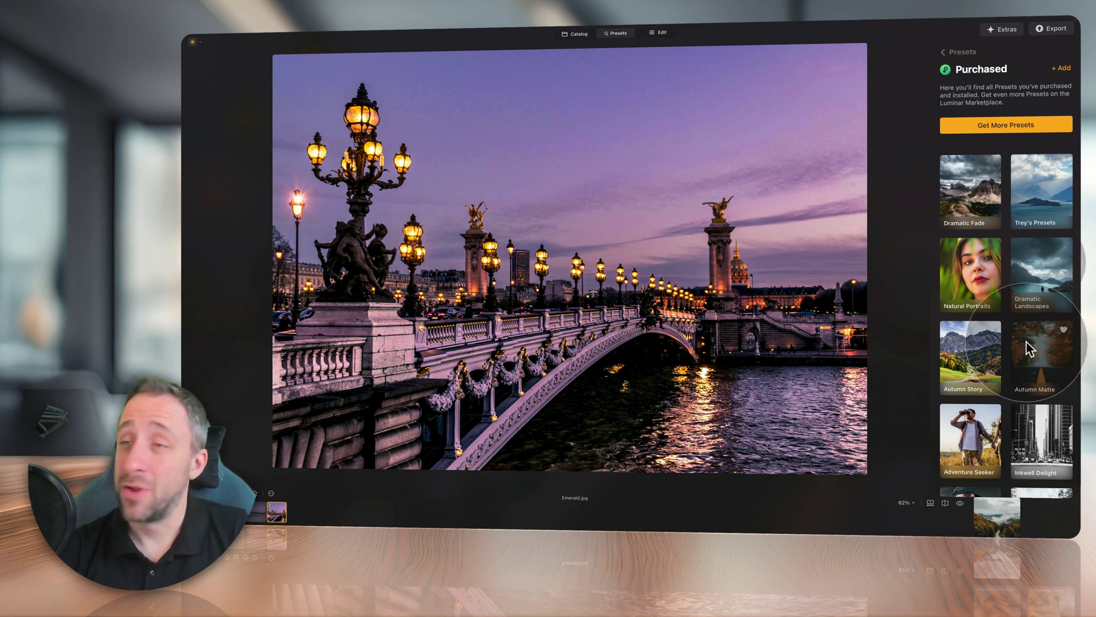
{"action": "left_click", "coordinate": [958, 52]}
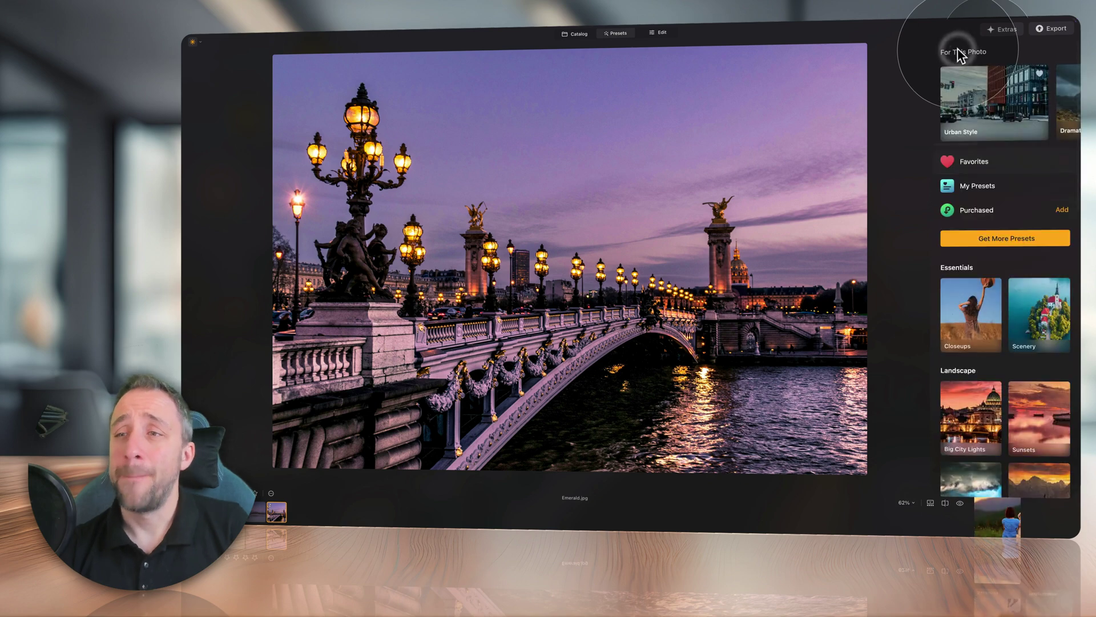
{"action": "left_click", "coordinate": [981, 160]}
{"action": "left_click", "coordinate": [1031, 123]}
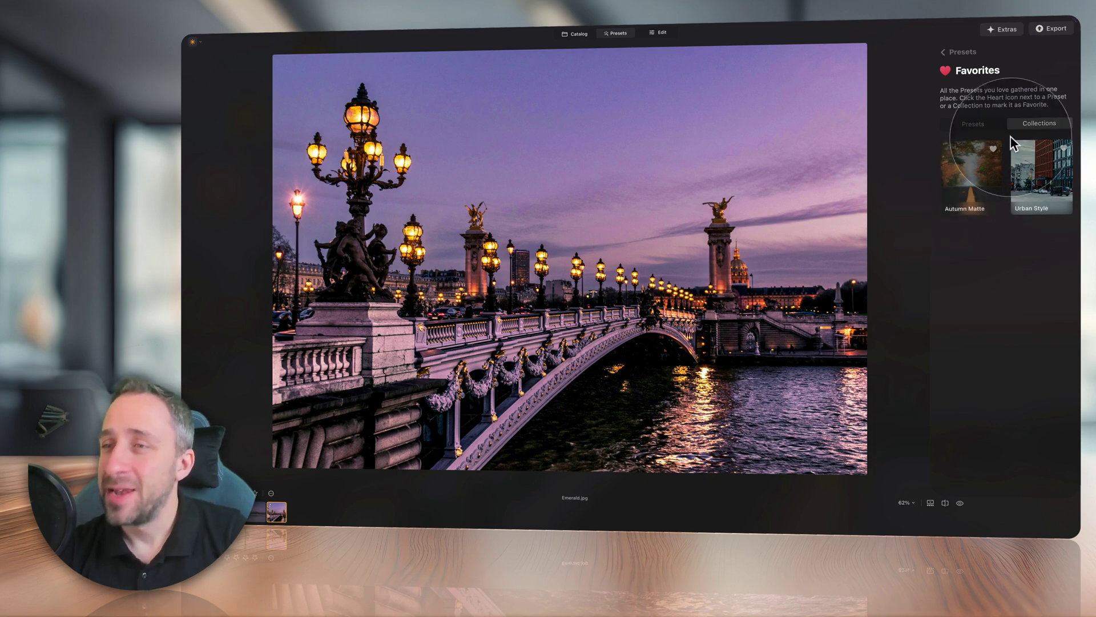
Step: Scroll the main presets page down to the New Marketplace Arrivals collections
{"action": "left_click", "coordinate": [963, 52]}
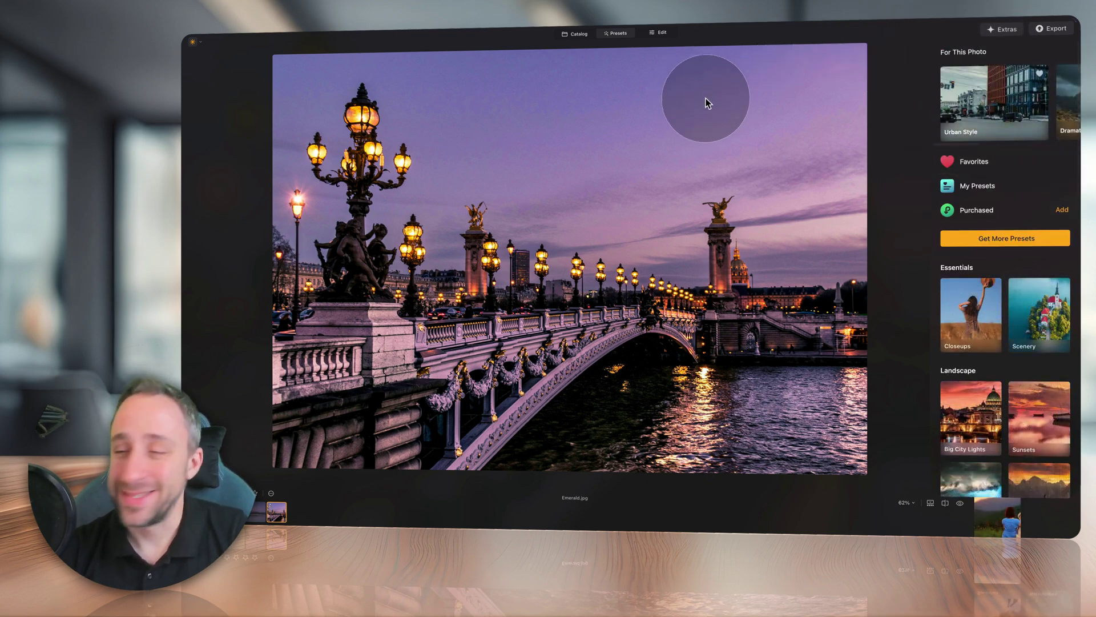
{"action": "scroll", "coordinate": [981, 358], "scroll_direction": "down", "scroll_amount": 5}
{"action": "scroll", "coordinate": [981, 358], "scroll_direction": "down", "scroll_amount": 15}
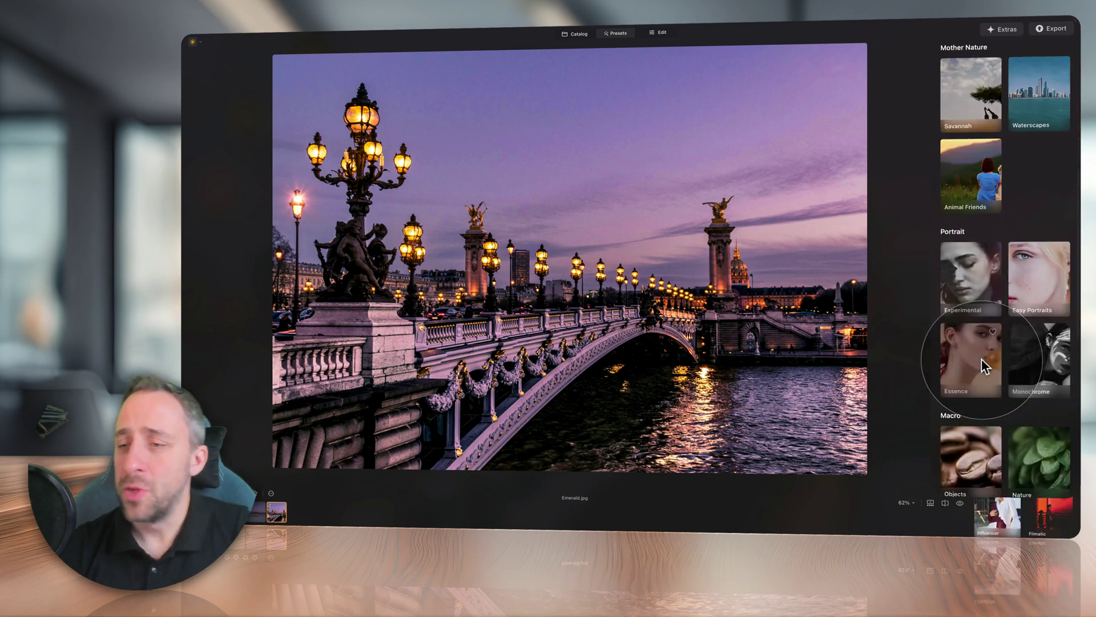
{"action": "scroll", "coordinate": [986, 364], "scroll_direction": "down", "scroll_amount": 5}
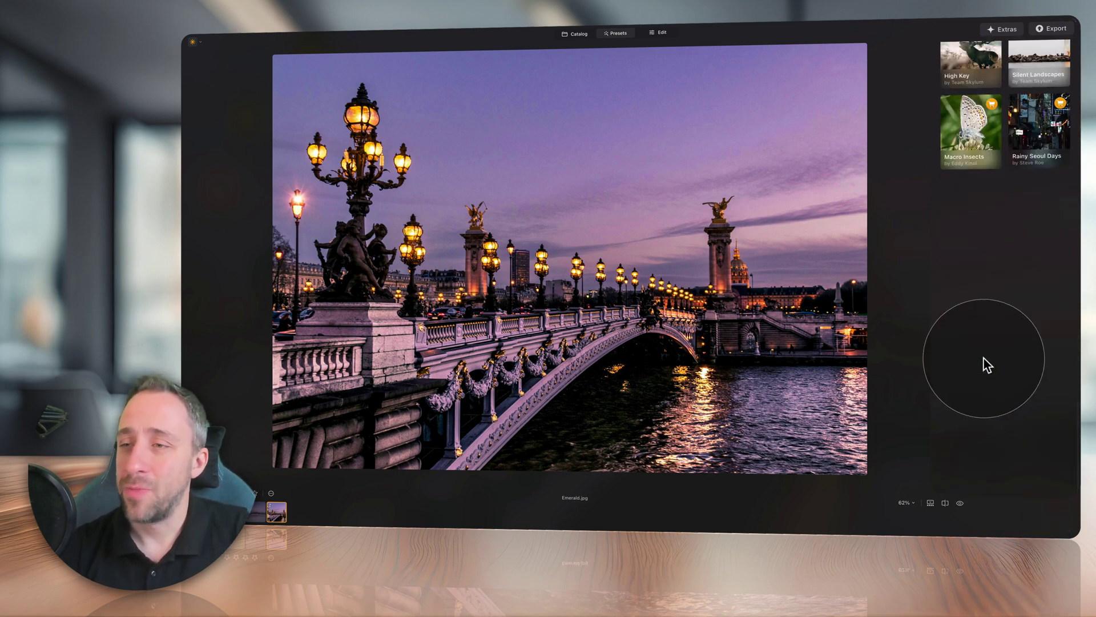
{"action": "scroll", "coordinate": [984, 361], "scroll_direction": "up", "scroll_amount": 5}
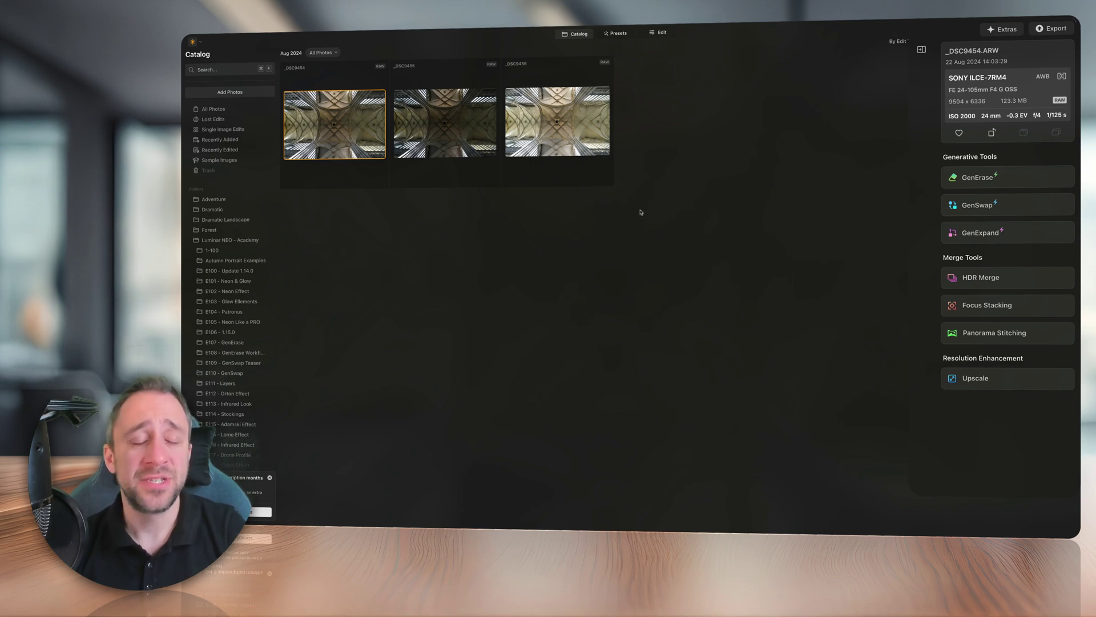
Step: Load the three vaulted-ceiling photos into HDR Merge and bring up its settings
{"action": "left_click_drag", "start_coordinate": [641, 213], "coordinate": [351, 91]}
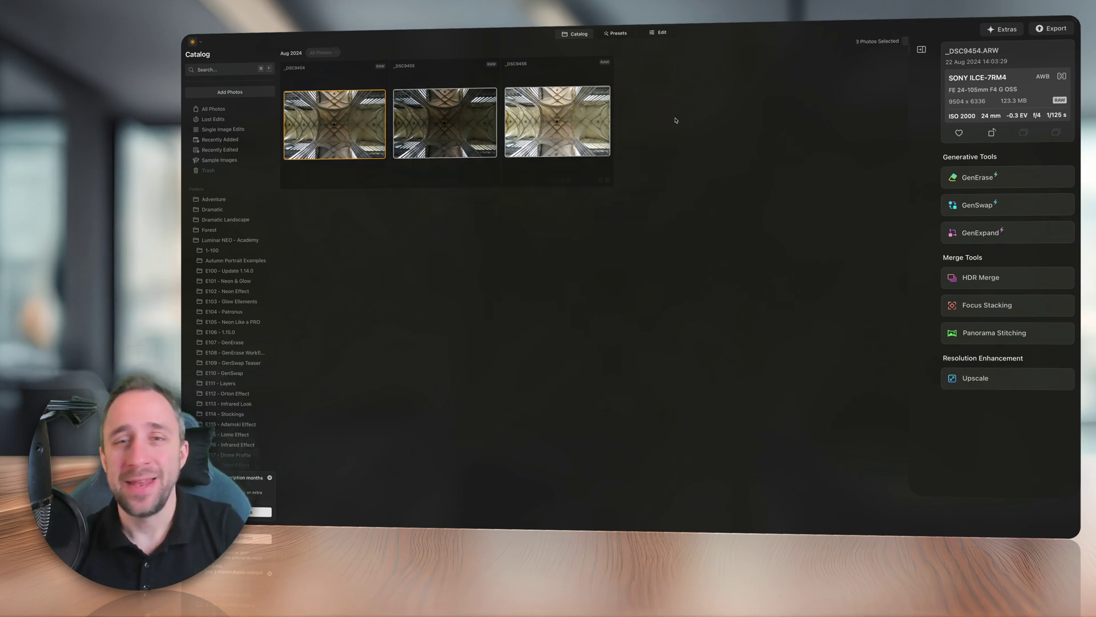
{"action": "left_click_drag", "start_coordinate": [553, 121], "coordinate": [987, 283]}
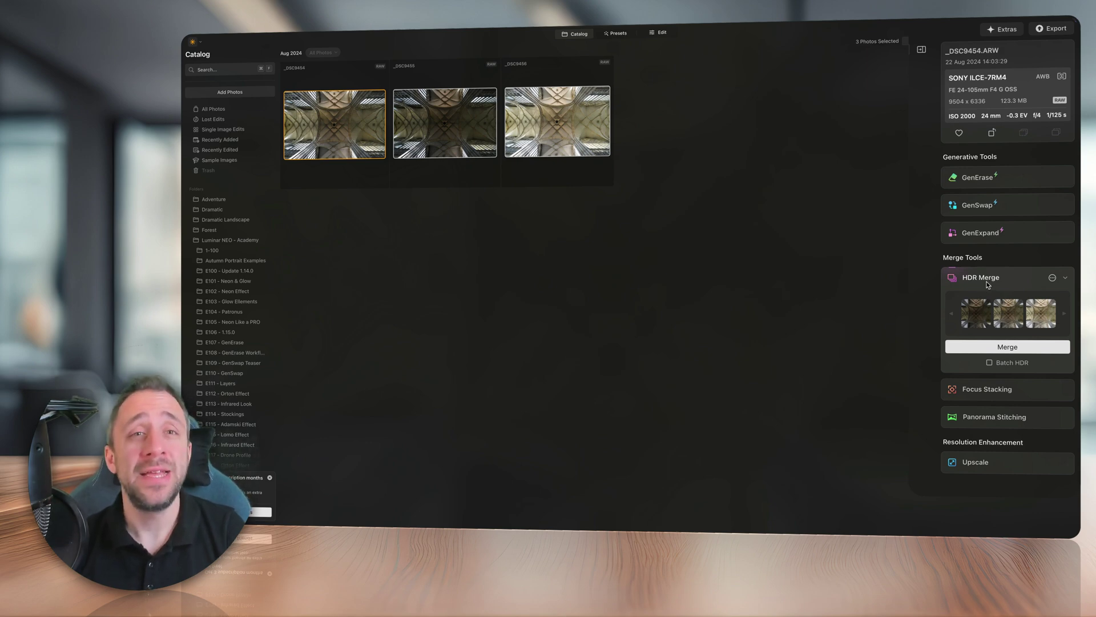
{"action": "left_click", "coordinate": [1052, 278]}
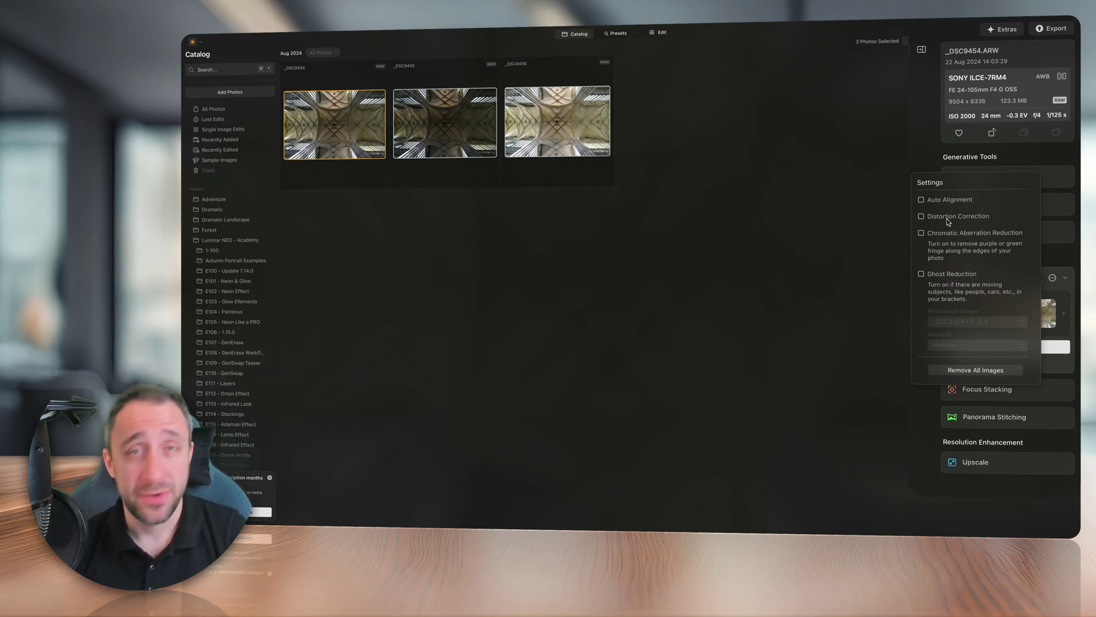
Step: Enable Auto Alignment, Chromatic Aberration Reduction and Ghost Reduction for the HDR merge
{"action": "left_click", "coordinate": [953, 201]}
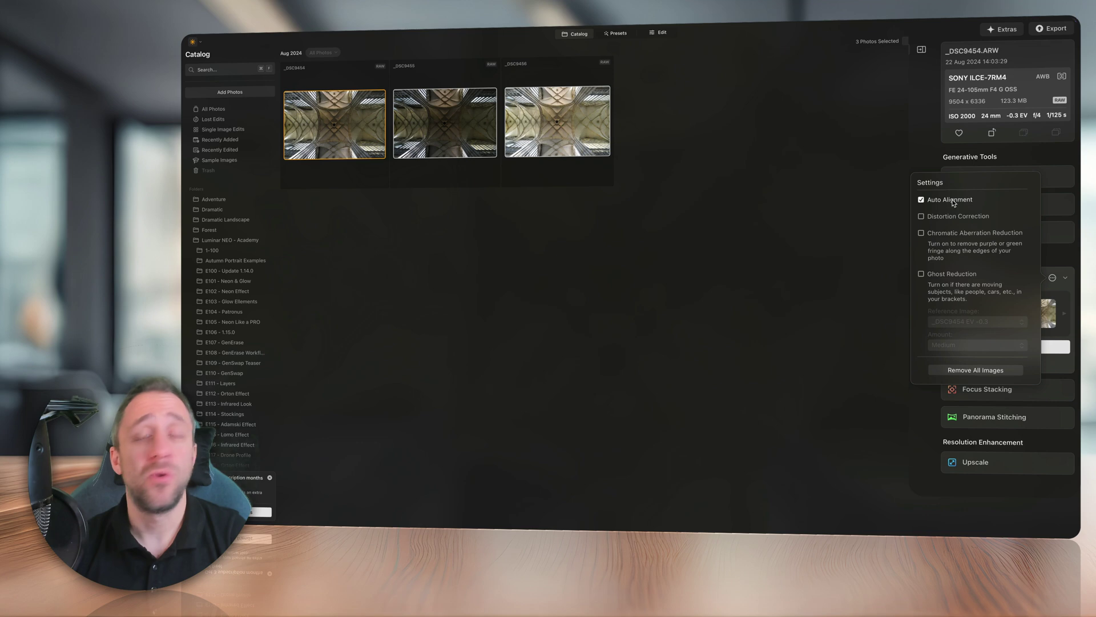
{"action": "left_click", "coordinate": [955, 234]}
{"action": "left_click", "coordinate": [950, 278]}
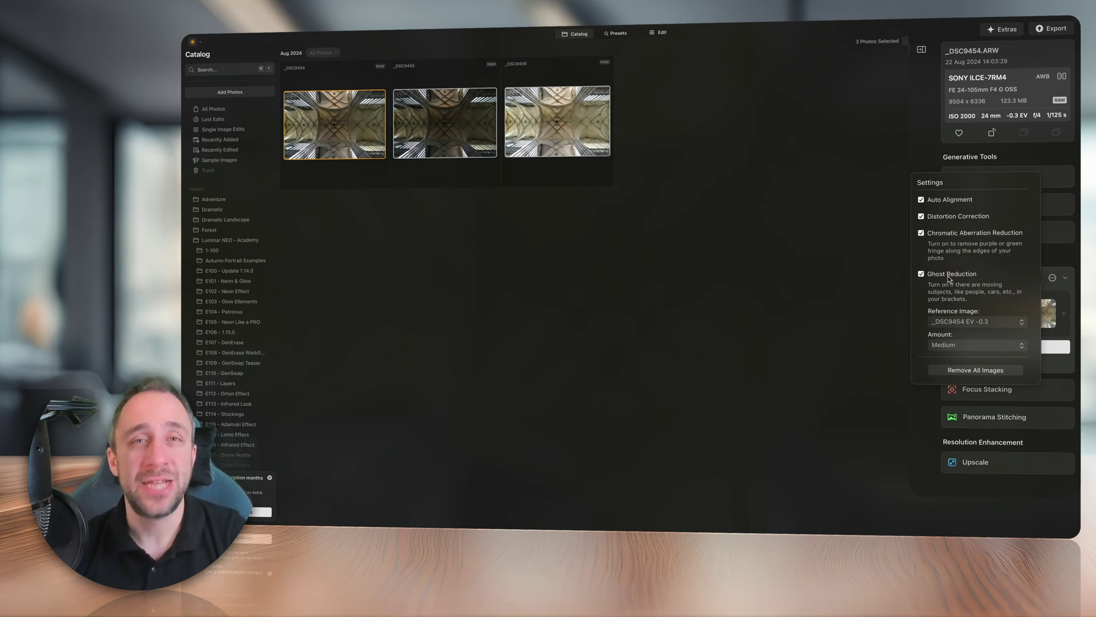
Step: Close and recheck the HDR Merge settings, then deselect the photos in the Catalog
{"action": "left_click", "coordinate": [1052, 278]}
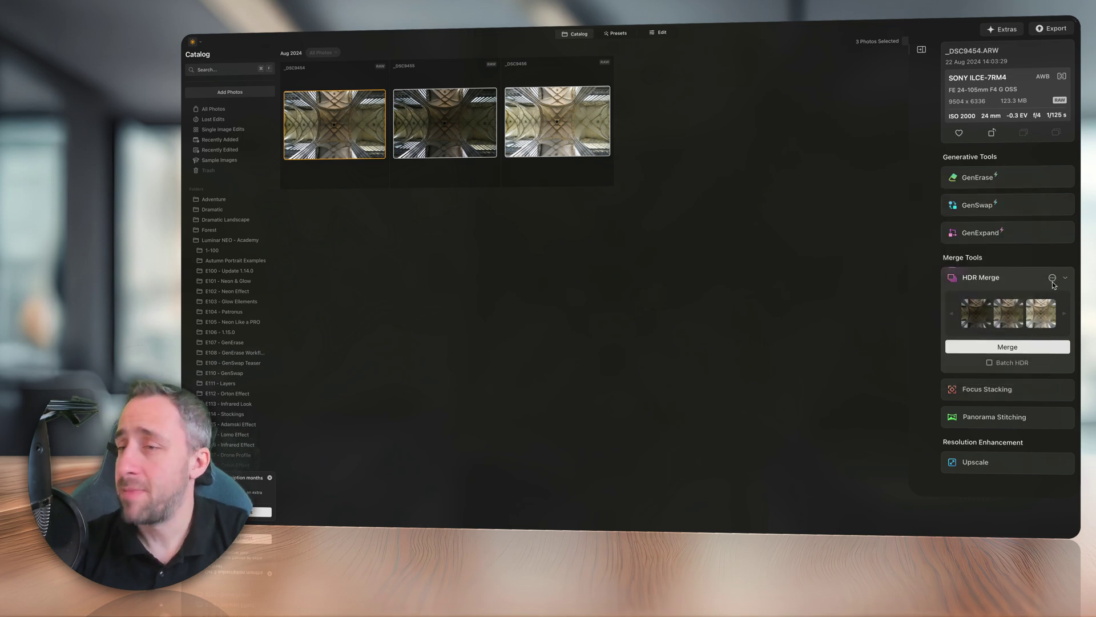
{"action": "left_click", "coordinate": [1053, 278]}
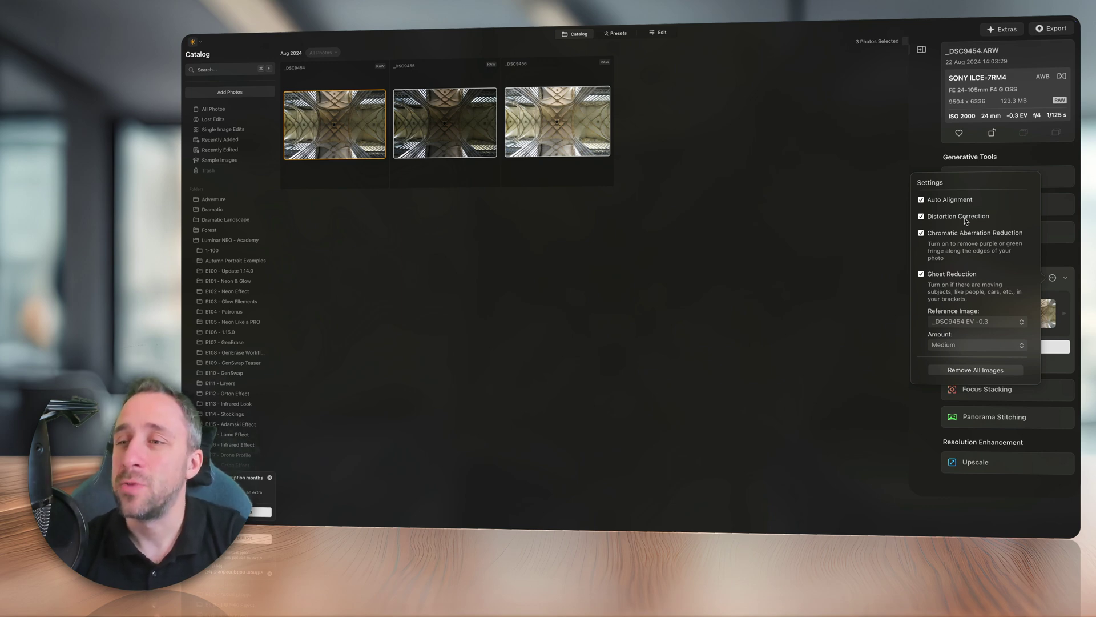
{"action": "left_click", "coordinate": [604, 337]}
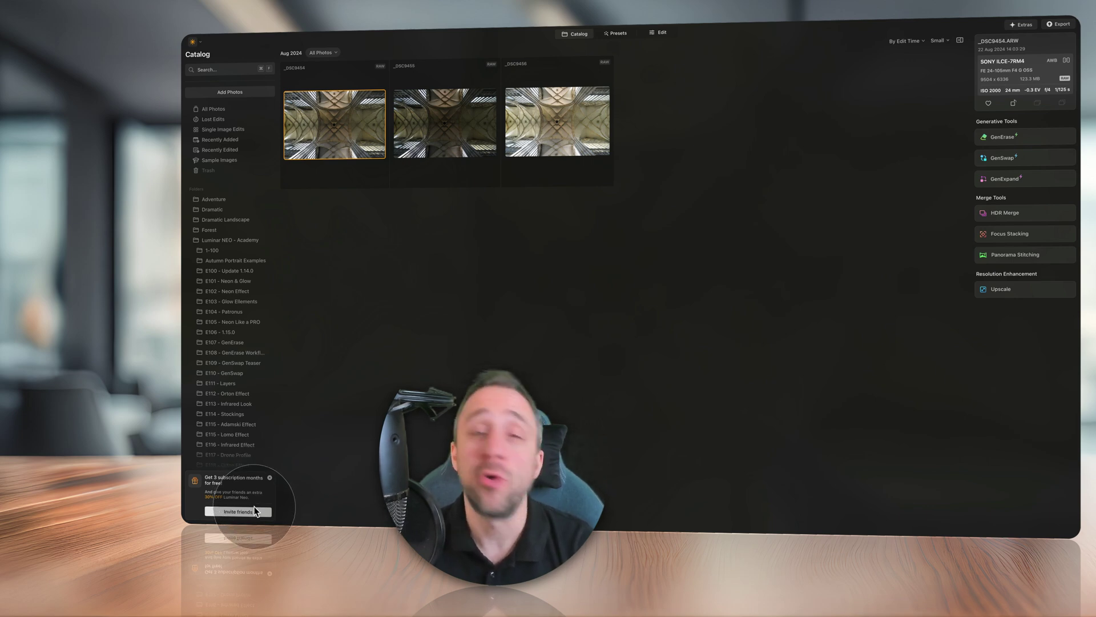
Step: Dismiss the 'Get 3 subscription months for free' banner in the Catalog sidebar
{"action": "left_click", "coordinate": [269, 477]}
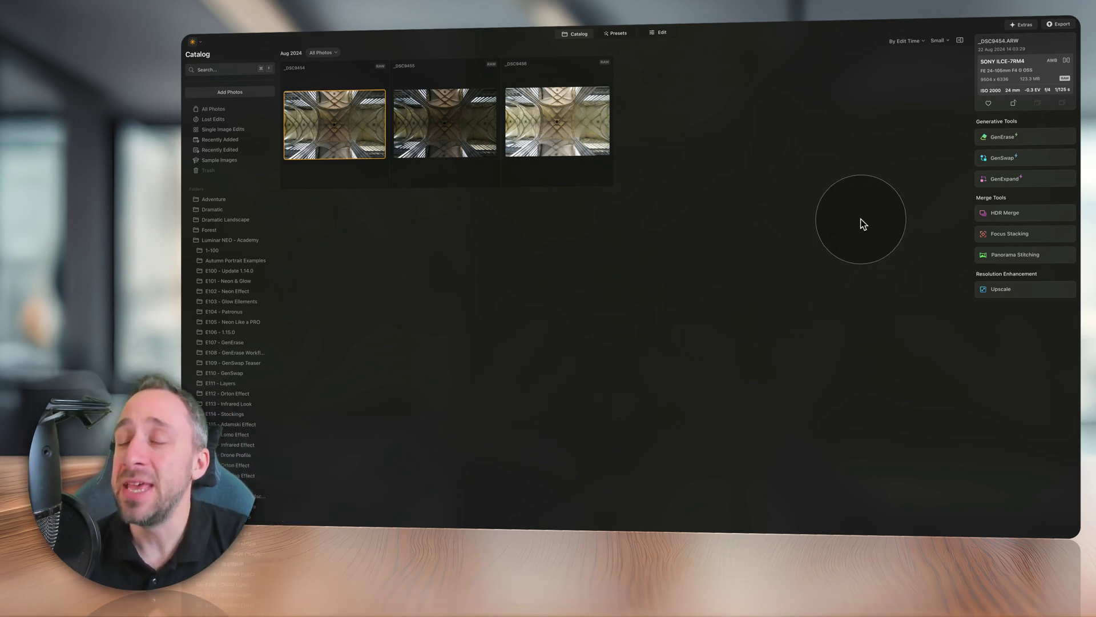
Step: Show the Referral page of the Extras window with its 30% friend discount
{"action": "left_click", "coordinate": [1023, 25]}
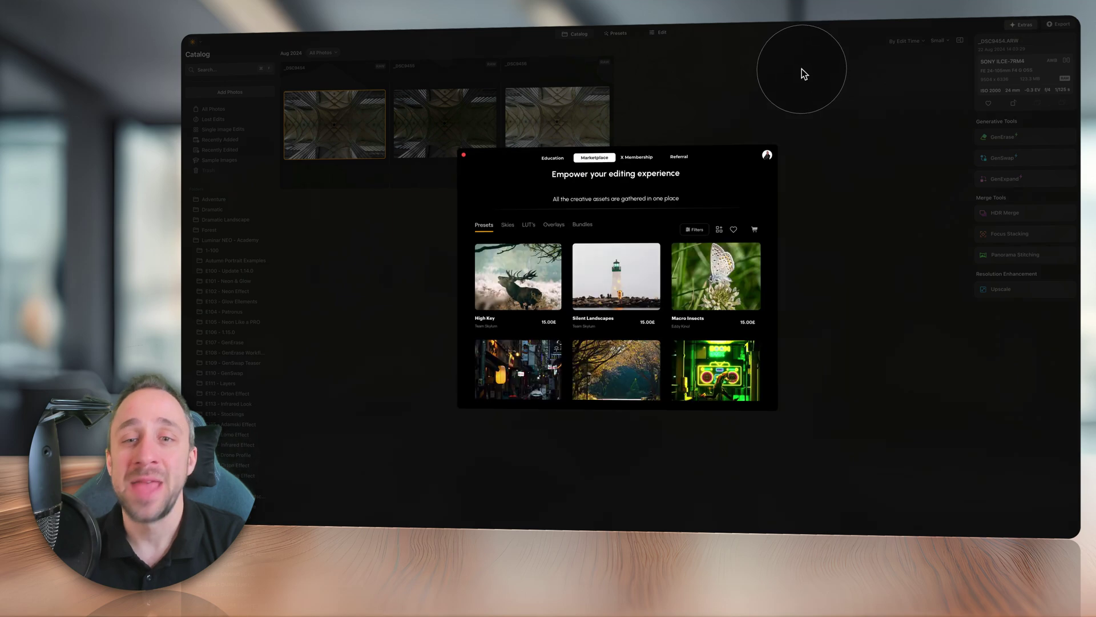
{"action": "left_click", "coordinate": [679, 159]}
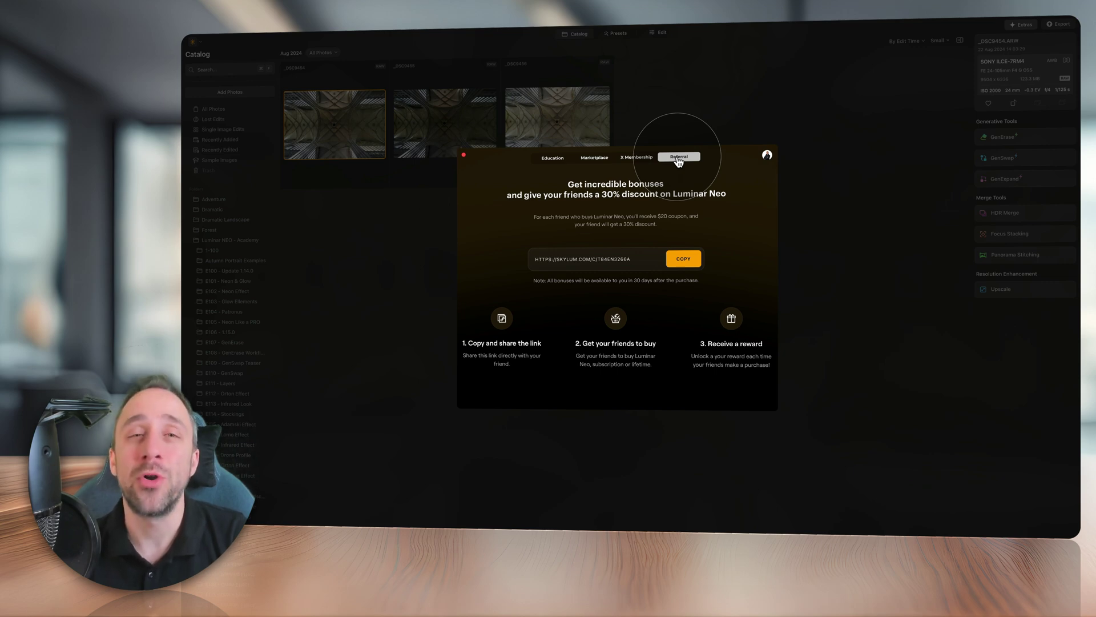
Step: Copy the referral link and scroll down to the 5- and 10-friend rewards
{"action": "left_click", "coordinate": [681, 260]}
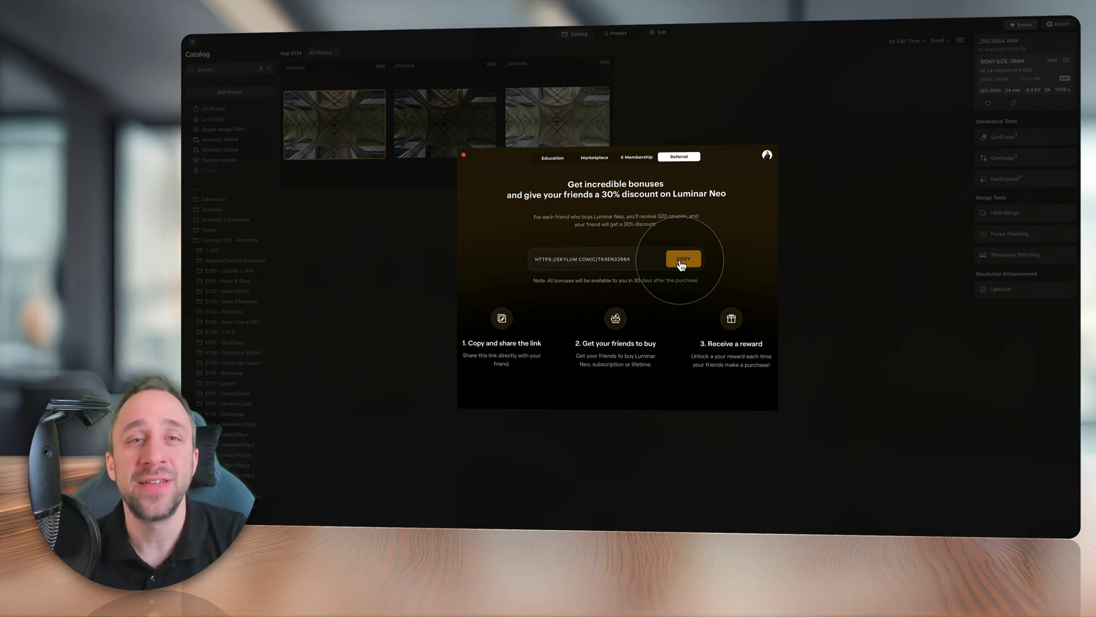
{"action": "scroll", "coordinate": [684, 292], "scroll_direction": "down", "scroll_amount": 4}
{"action": "scroll", "coordinate": [684, 290], "scroll_direction": "down", "scroll_amount": 5}
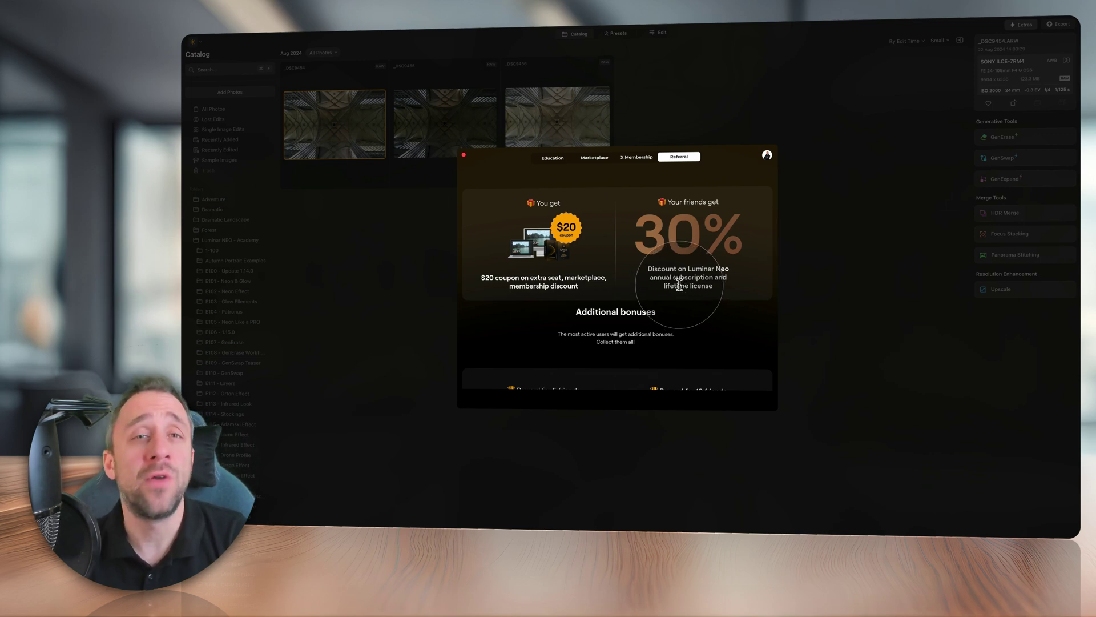
{"action": "scroll", "coordinate": [678, 284], "scroll_direction": "down", "scroll_amount": 3}
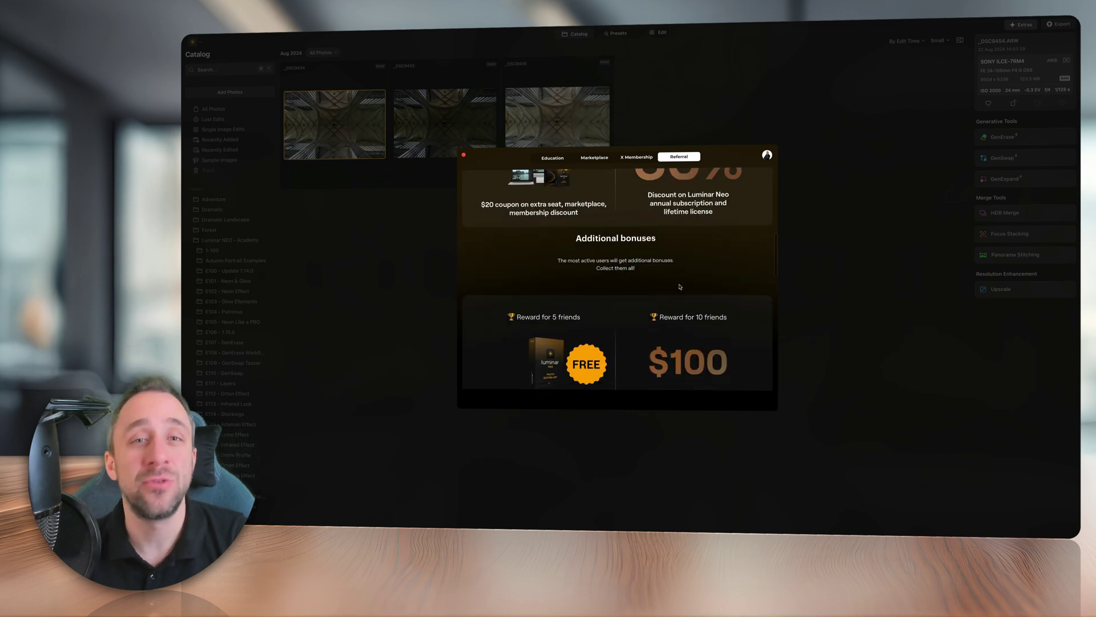
{"action": "scroll", "coordinate": [680, 286], "scroll_direction": "down", "scroll_amount": 3}
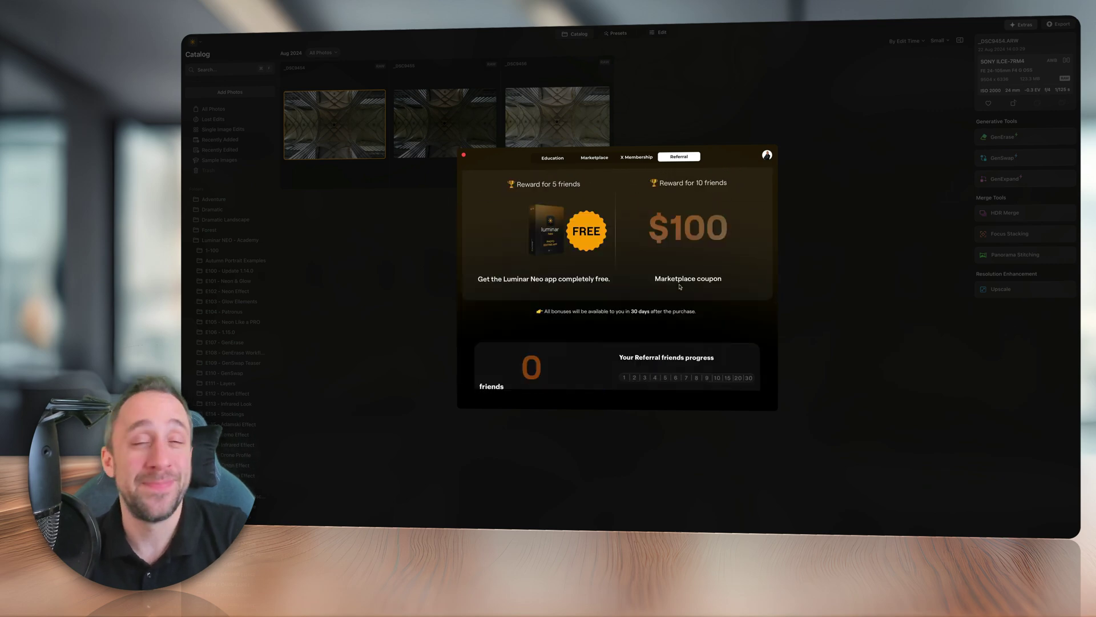
{"action": "scroll", "coordinate": [679, 287], "scroll_direction": "down", "scroll_amount": 2}
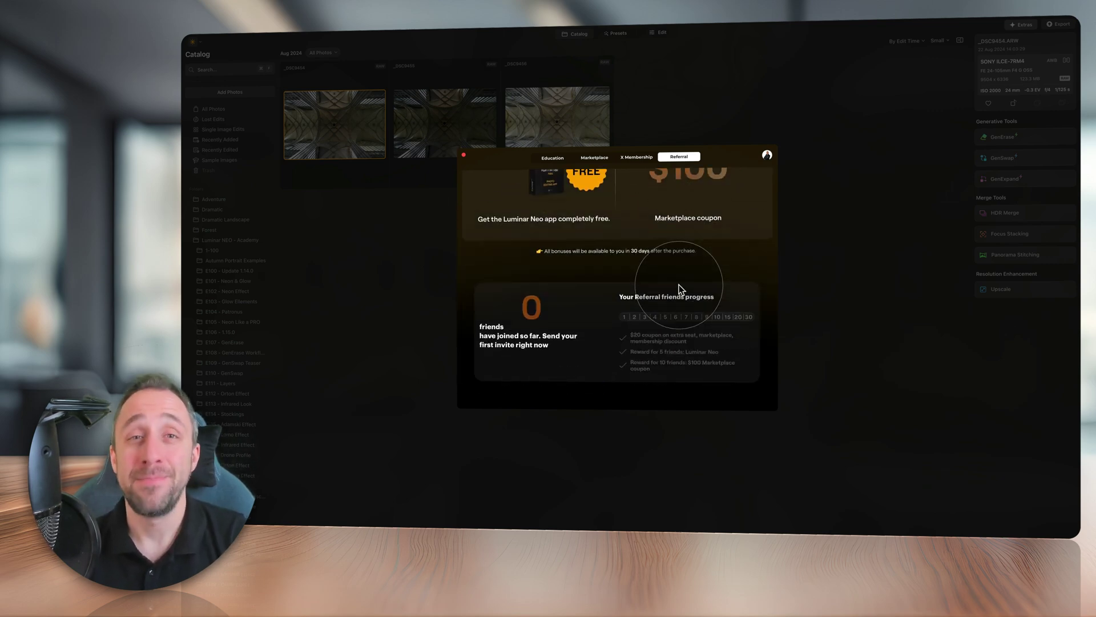